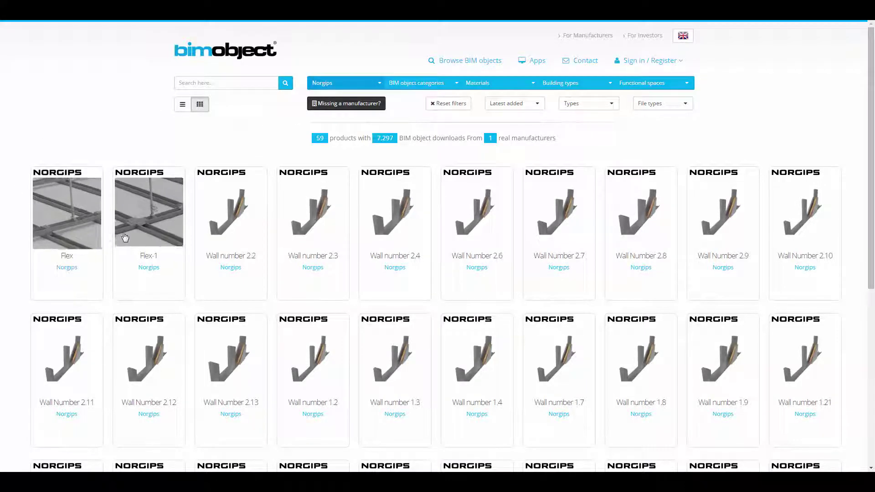
Step: Open the Norgips Flex product page and browse its Links, Related, Classification and Description tabs
click(78, 218)
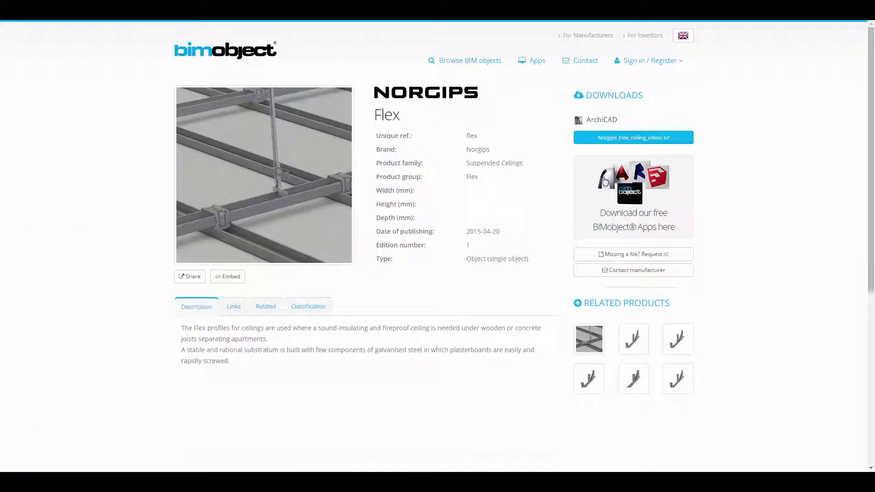
click(232, 308)
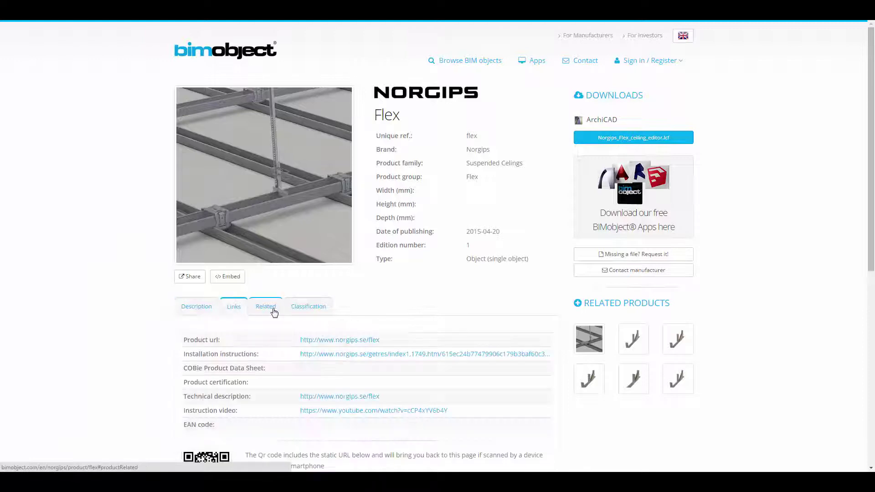
click(273, 312)
click(312, 309)
click(199, 306)
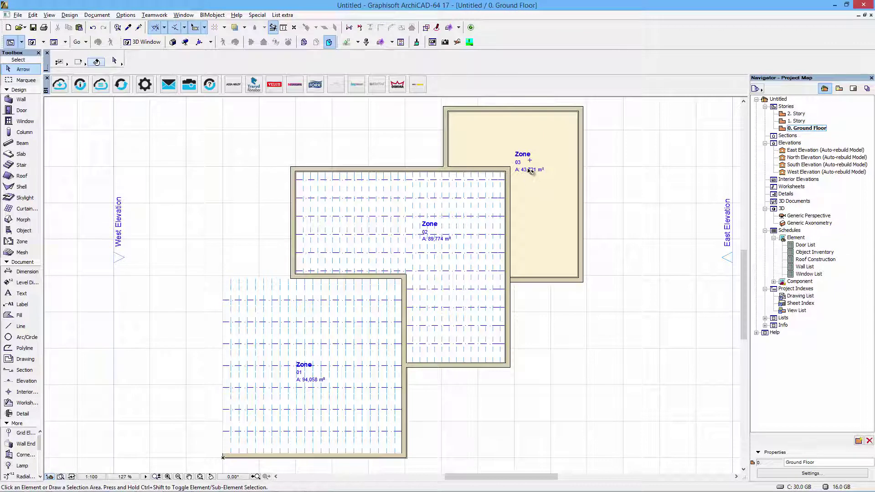
mouse_move(304, 370)
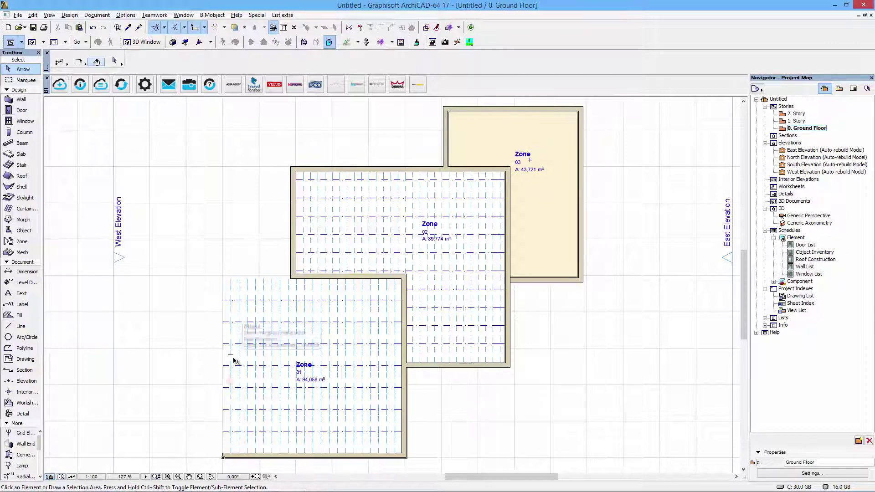
Step: Show the model in the 3D window, orbit it, and select the left room's Norgips ceiling
key(F3)
drag(322, 265, 299, 268)
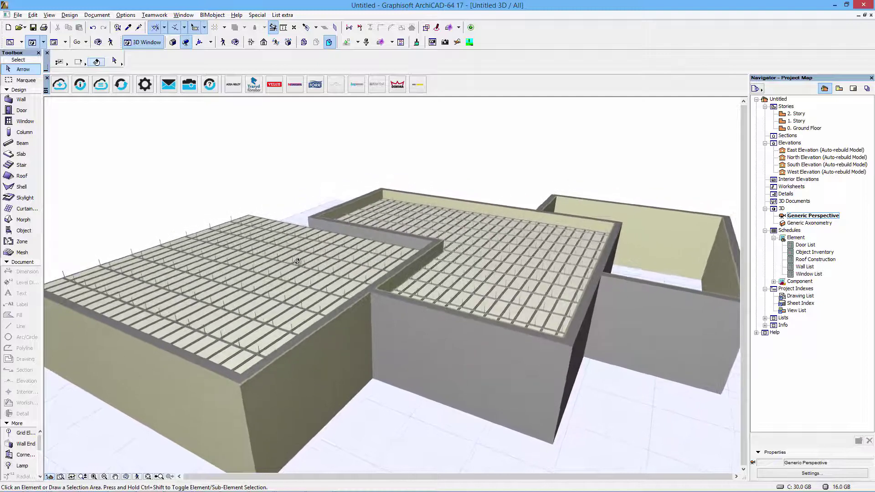
mouse_move(298, 267)
mouse_down()
mouse_move(336, 311)
mouse_move(315, 301)
mouse_up()
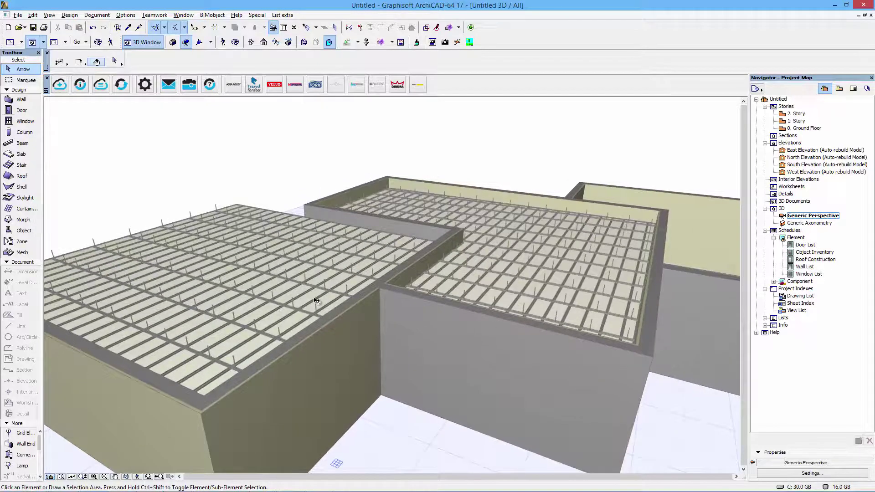
click(315, 301)
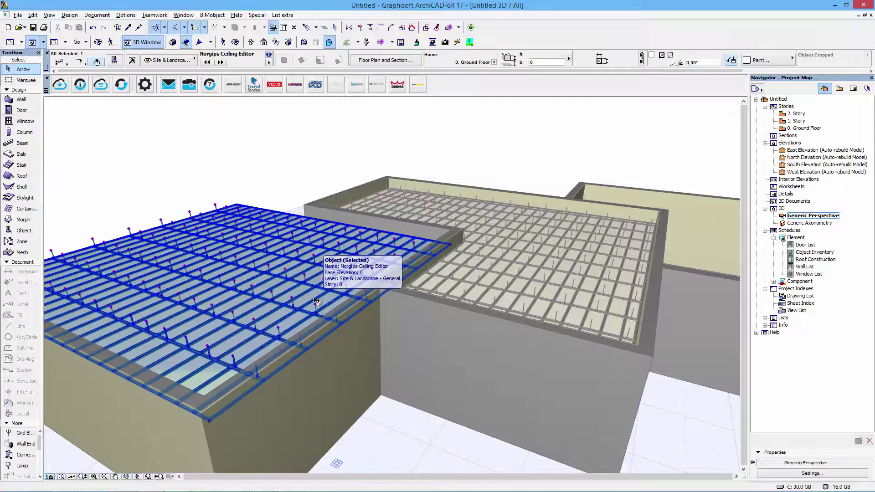
Step: In the ceiling's settings, keep System Flex-1 with Editing None, then go to Gypsum board
double_click(317, 305)
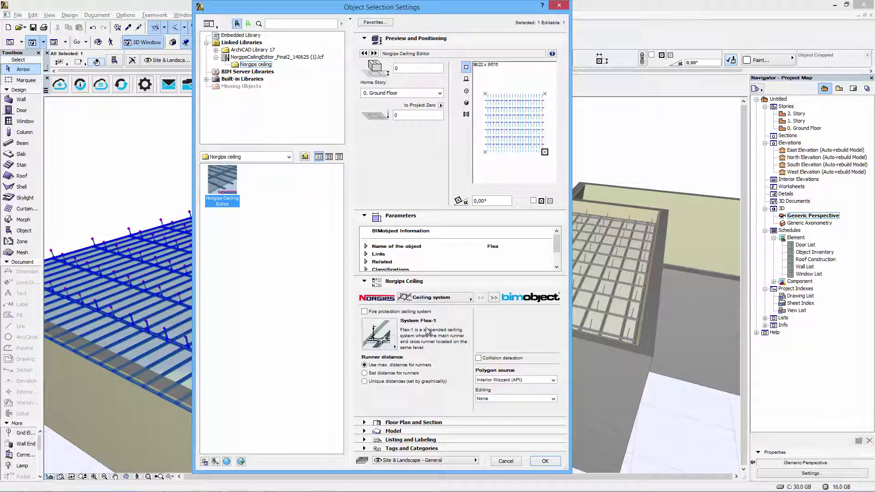
click(386, 330)
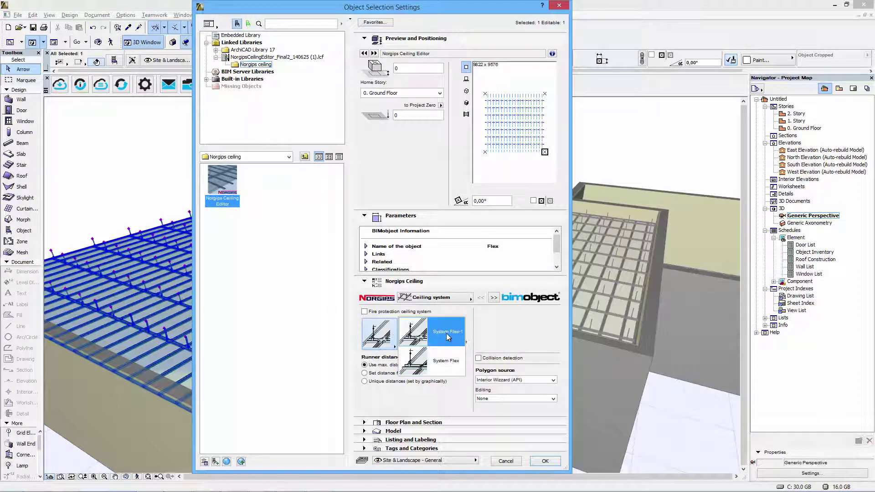
click(518, 335)
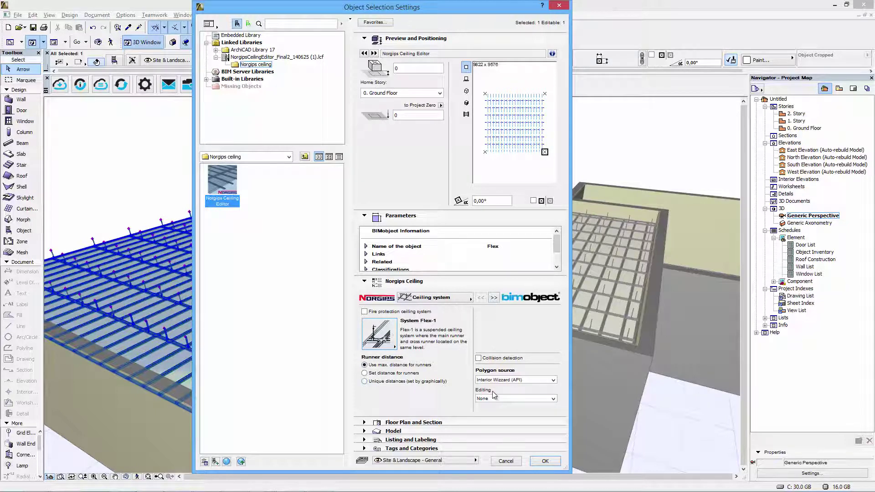
click(504, 399)
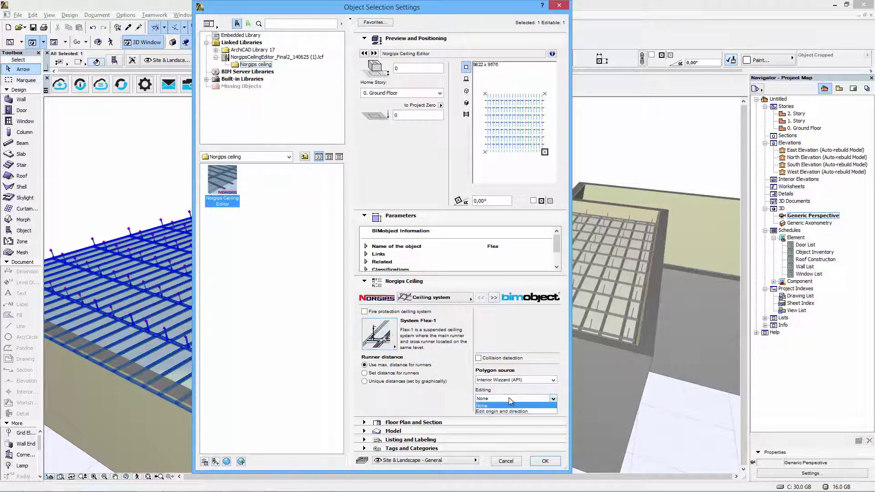
click(507, 401)
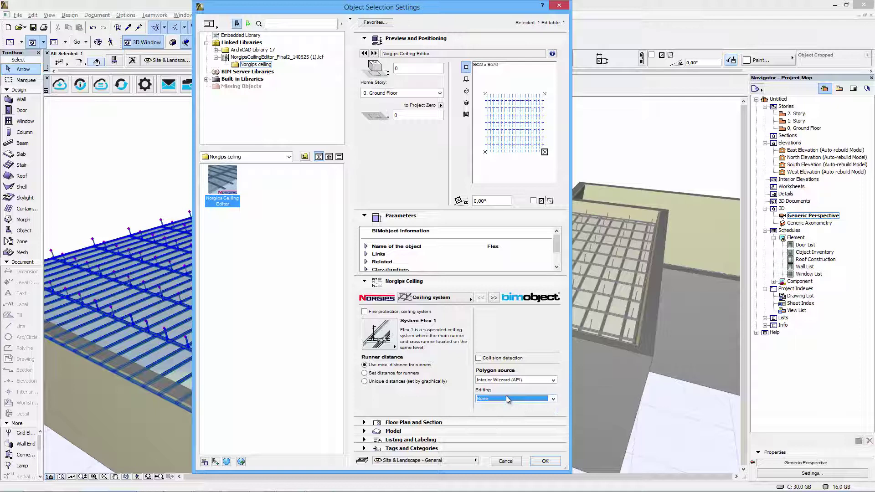
click(493, 298)
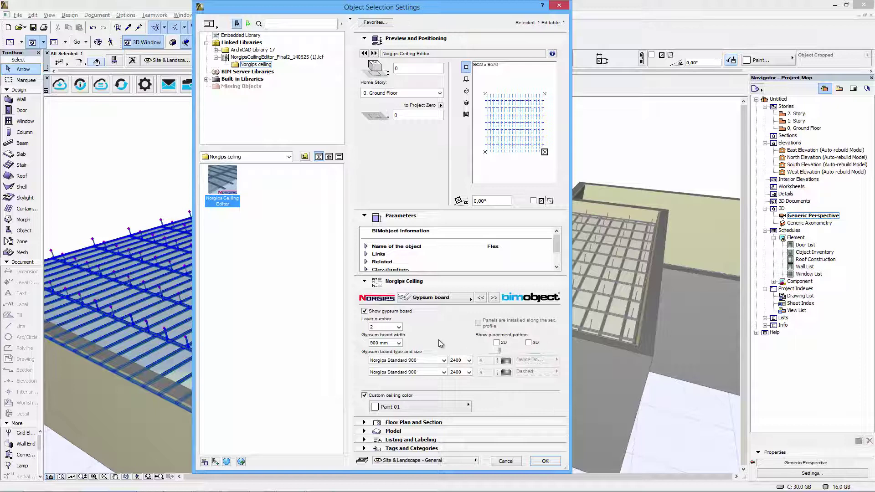
Step: Try a single gypsum board layer and keep the board length at 2400
click(400, 329)
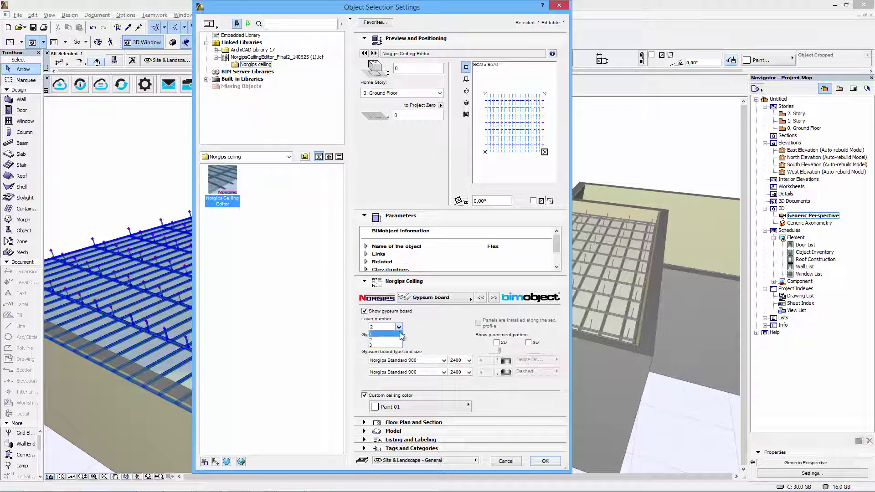
click(397, 335)
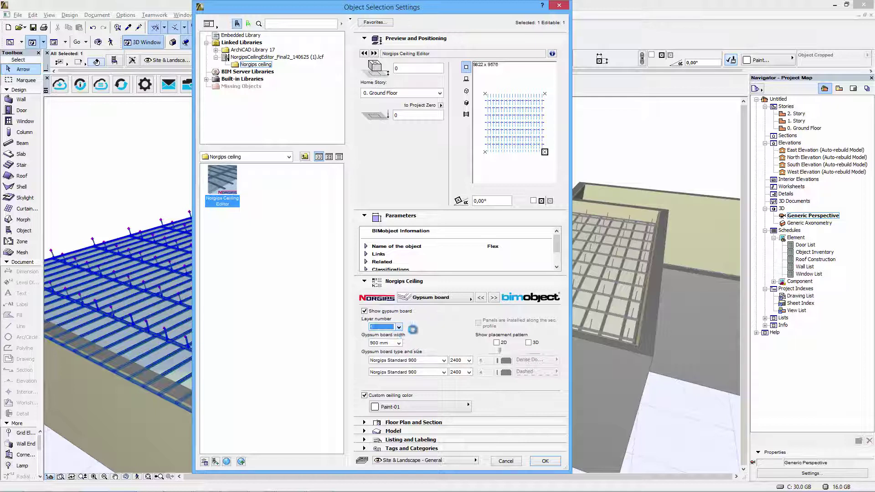
key(Tab)
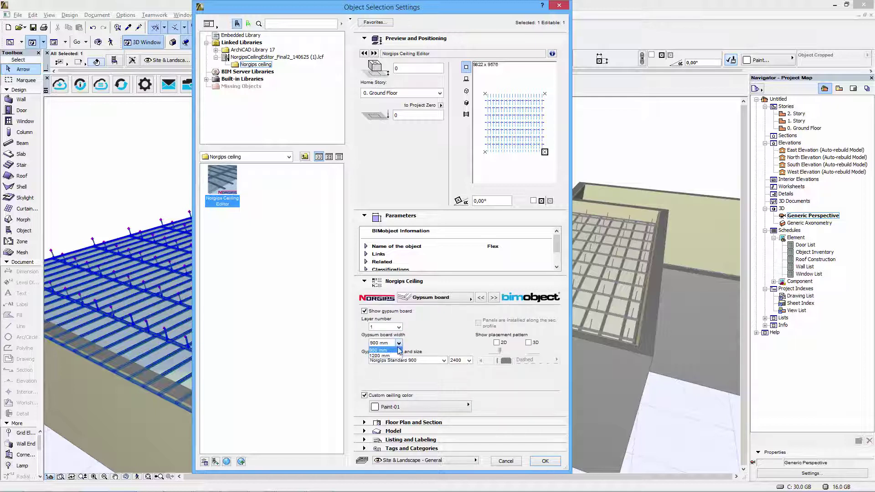
click(418, 362)
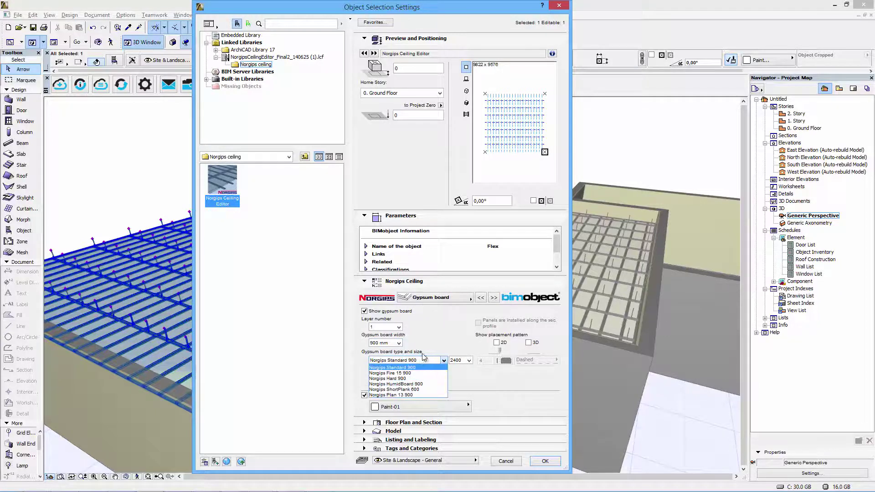
click(425, 361)
click(462, 360)
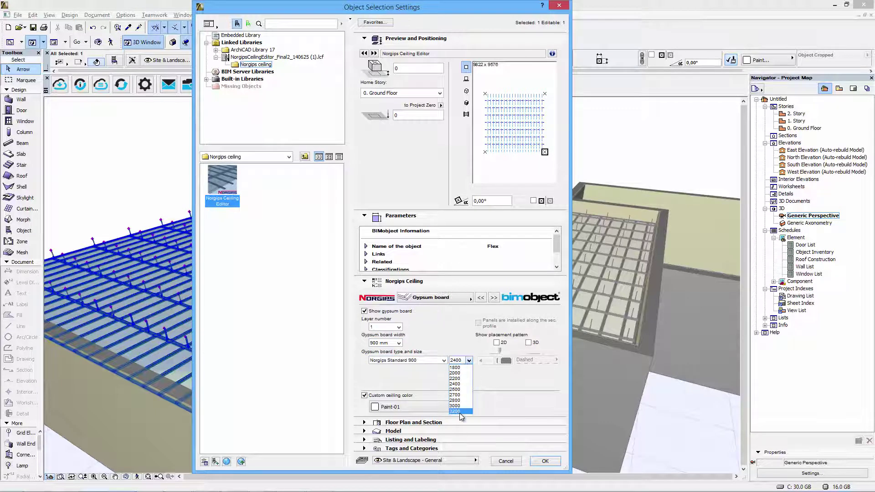
click(458, 349)
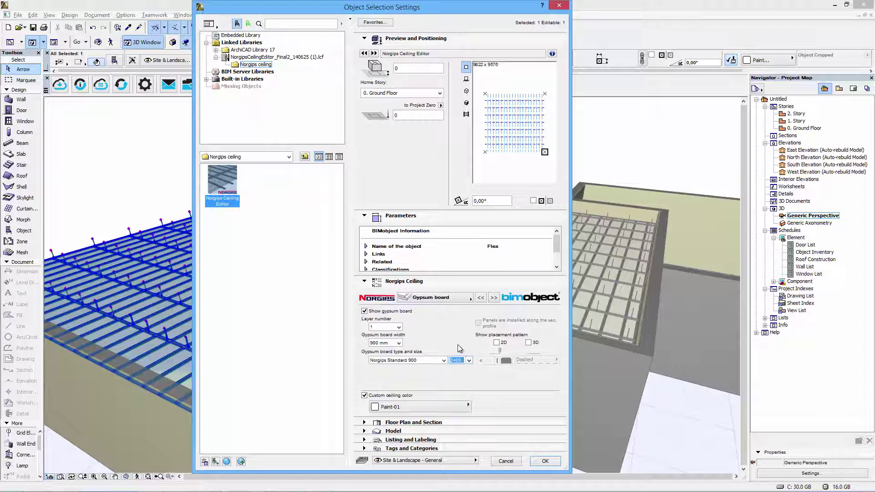
Step: Set three board layers: Norgips Standard 900 first, Norgips HumidBoard 900 third
click(393, 327)
click(390, 348)
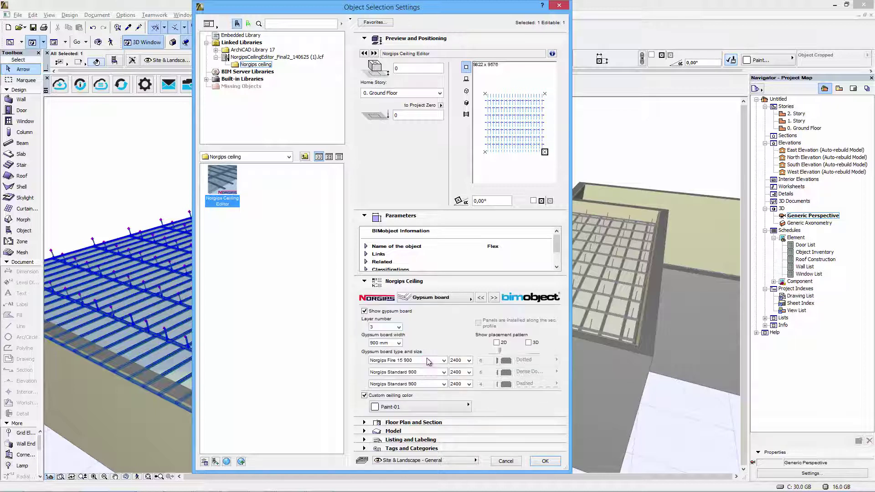
click(425, 362)
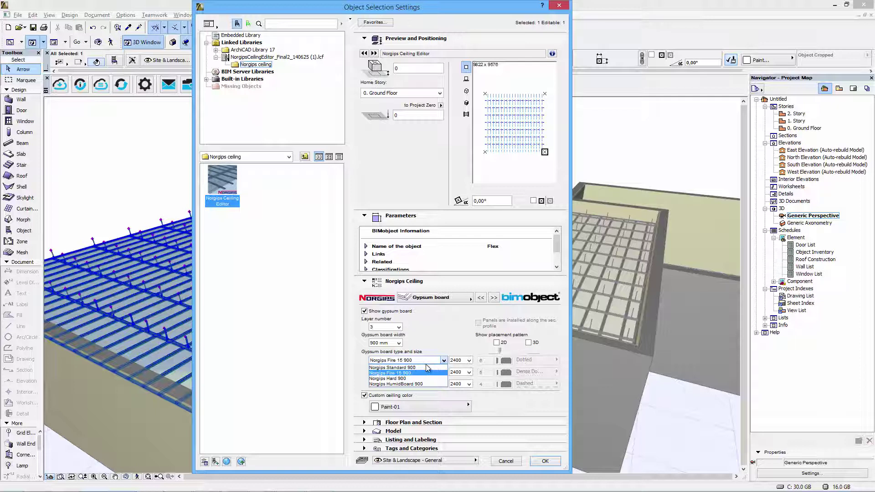
click(429, 368)
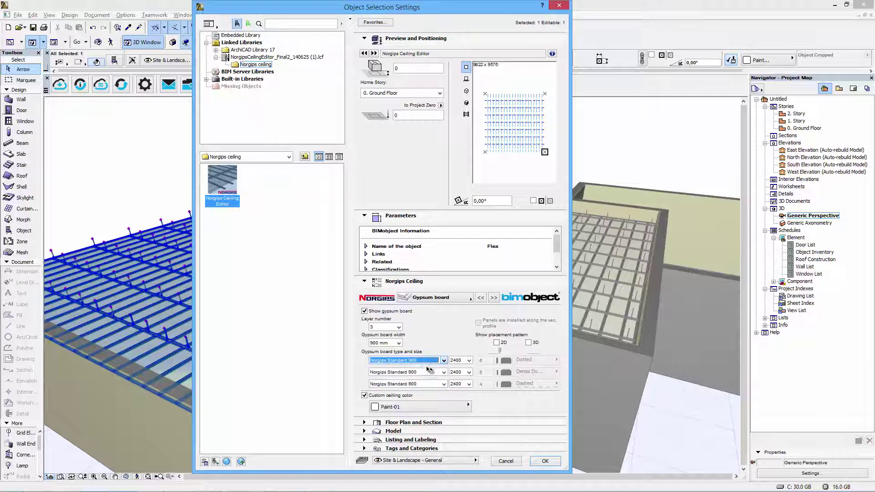
click(427, 385)
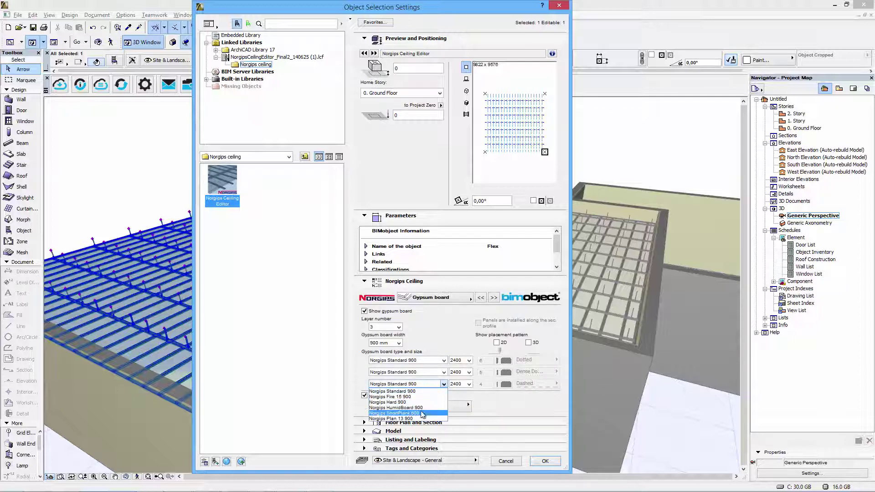
click(419, 408)
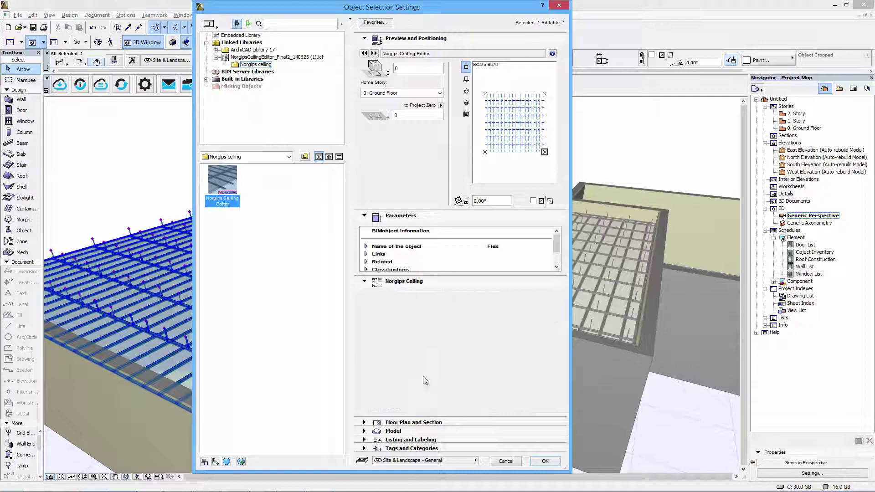
Step: Return the third layer to Norgips Standard 900 and show placement patterns in 2D and 3D
click(424, 376)
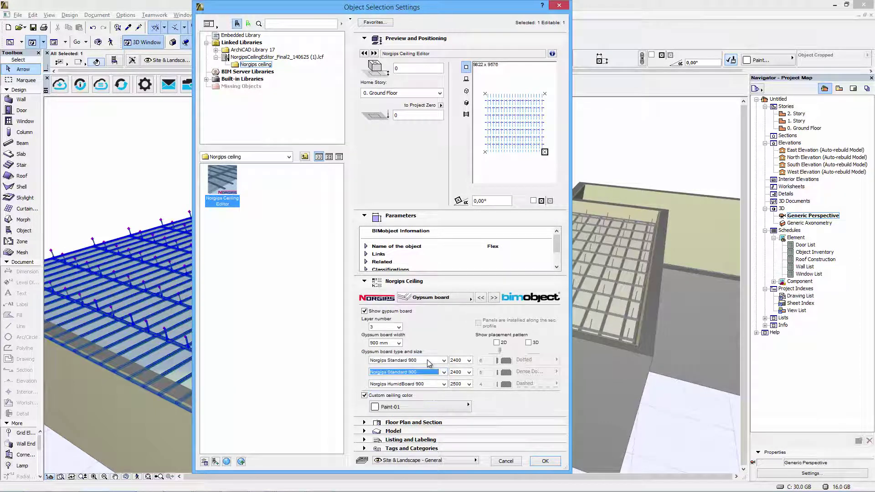
click(429, 361)
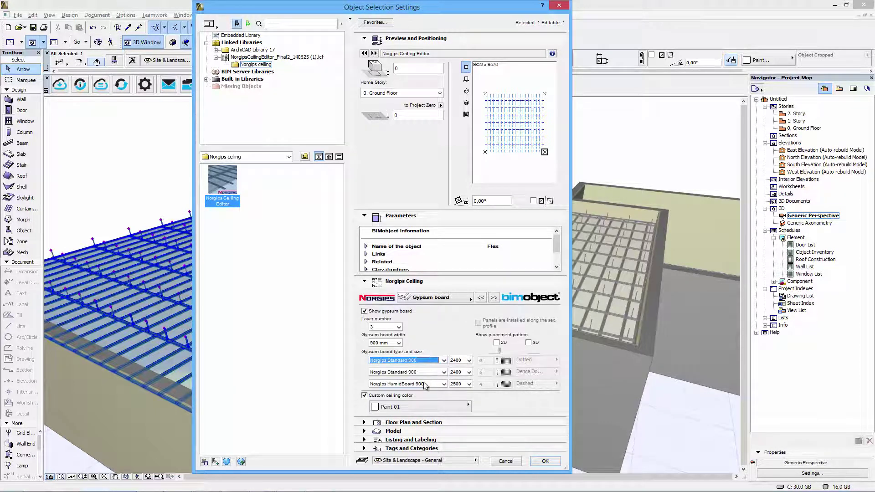
click(425, 387)
click(427, 395)
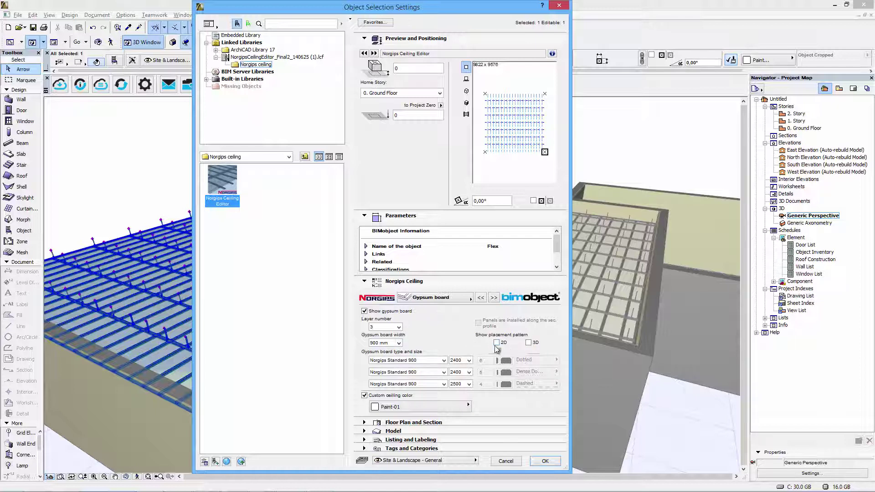
click(498, 342)
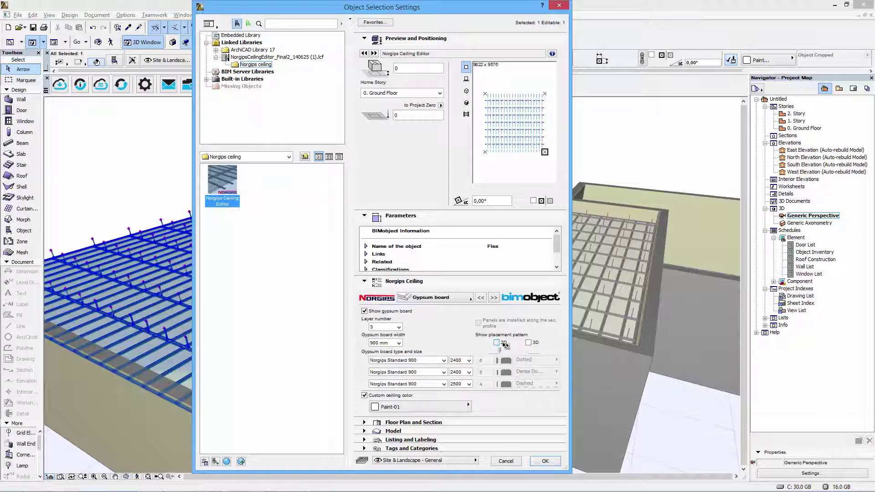
click(529, 343)
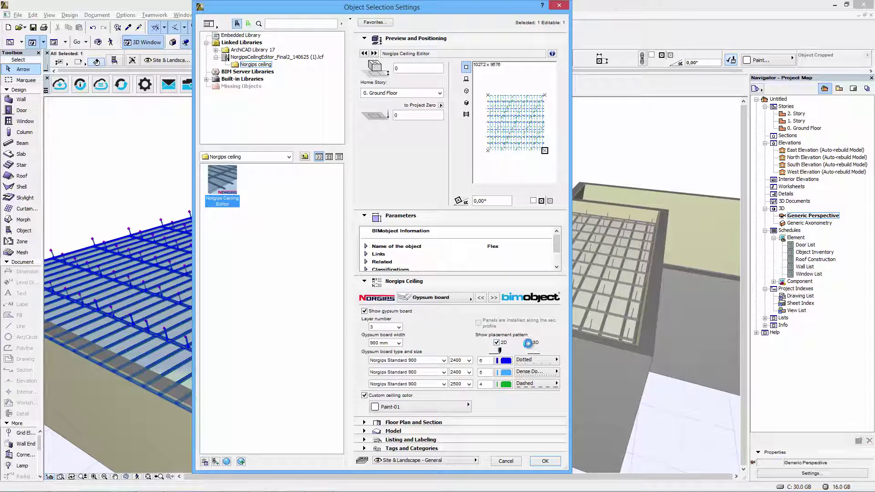
Step: Keep Nonius as the suspension hanger type and move on to the Accessories page
click(495, 298)
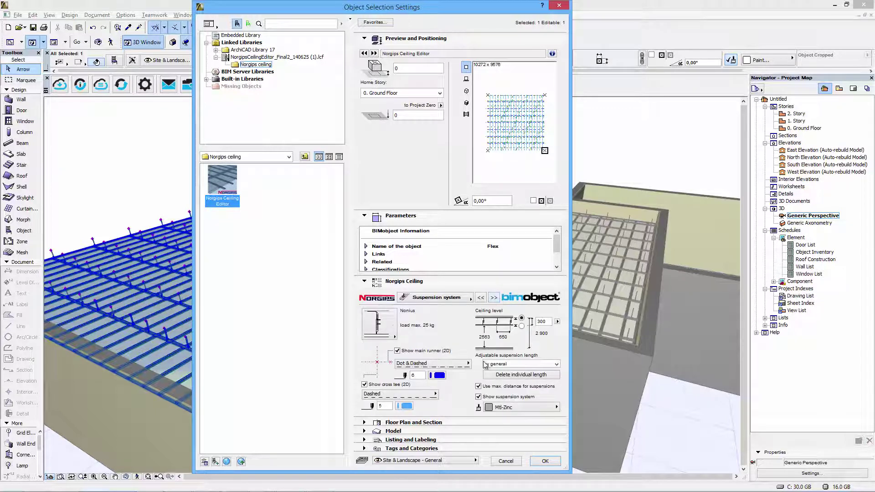
click(394, 329)
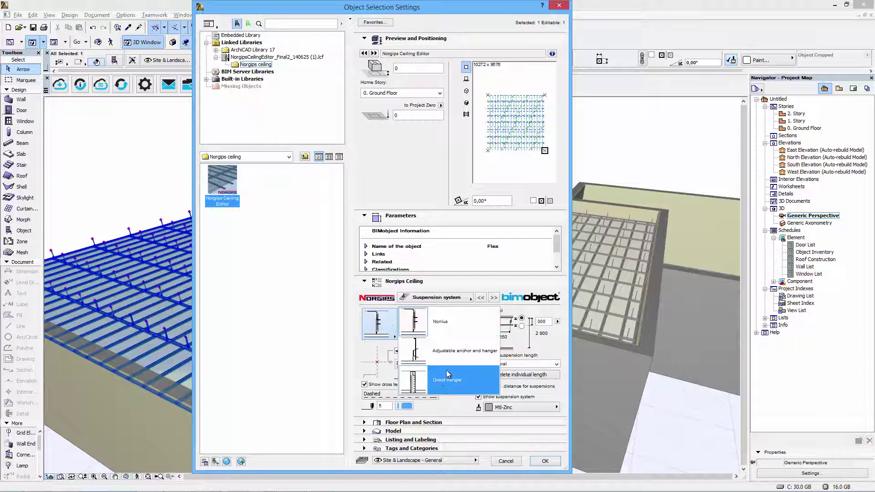
click(445, 332)
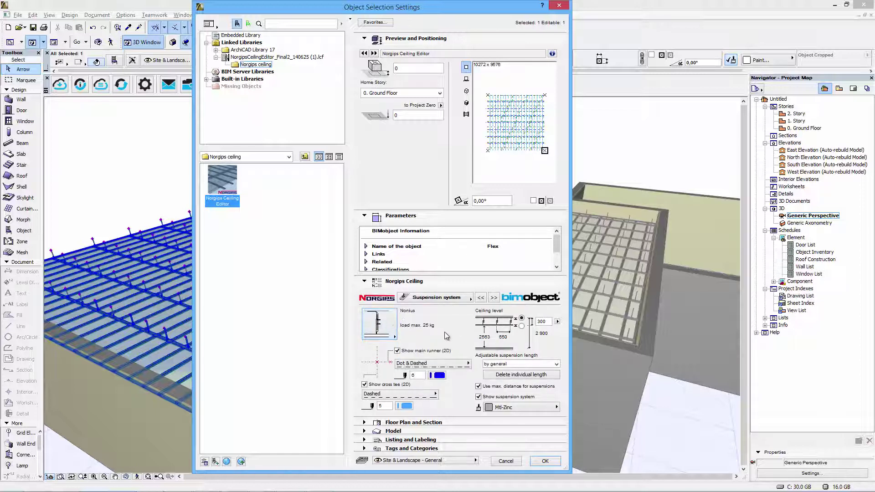
click(493, 298)
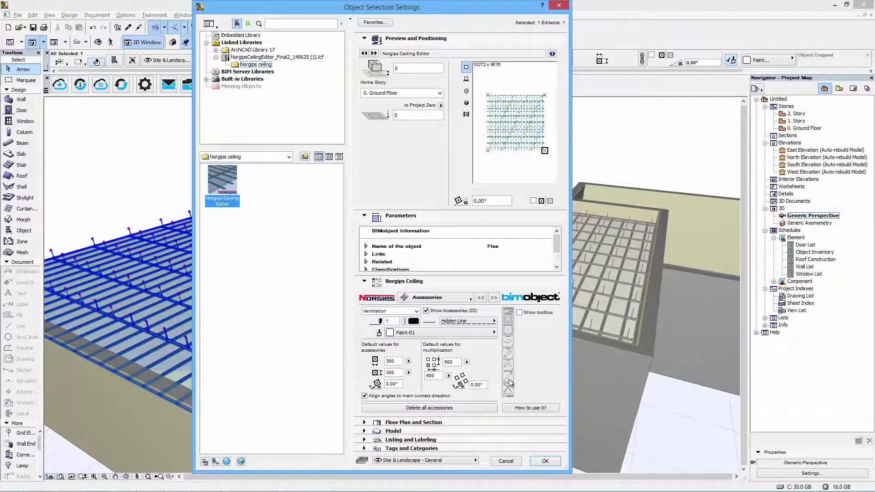
Step: Check the accessory type list, keeping Ventilation selected
click(417, 313)
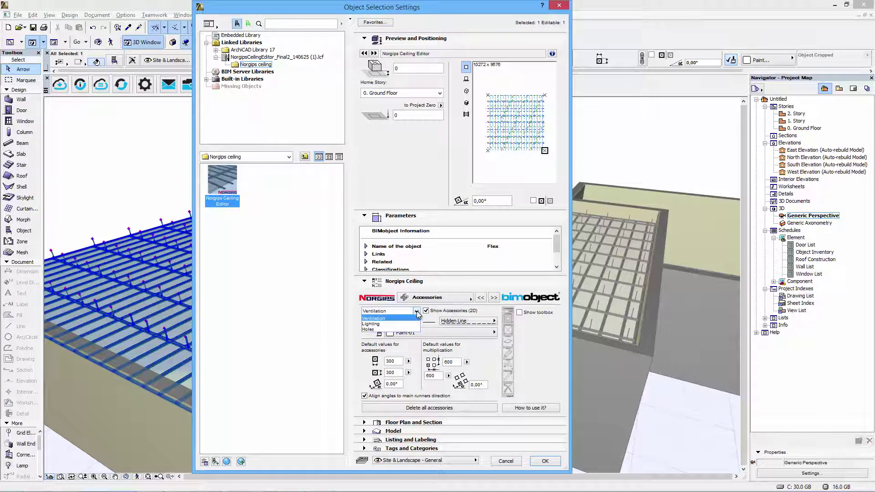
click(417, 314)
click(415, 316)
click(417, 315)
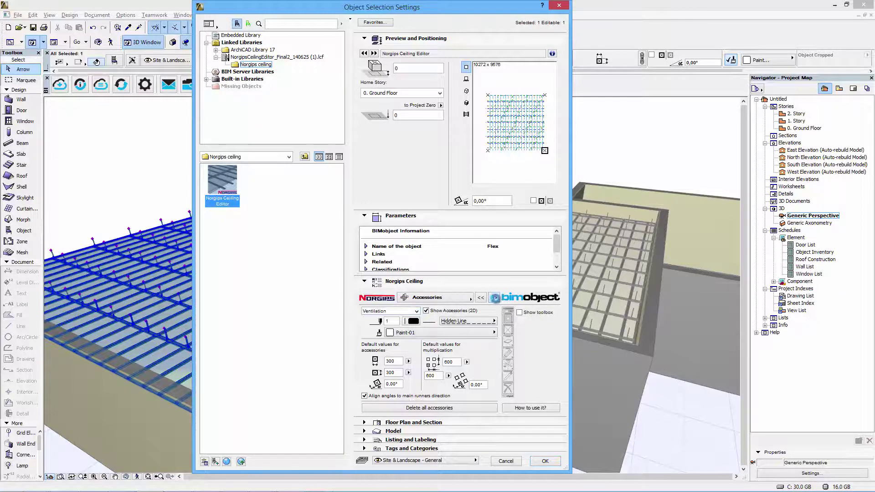
Step: Review the Representation and Information pages, return to Ceiling system, and confirm with OK
click(494, 299)
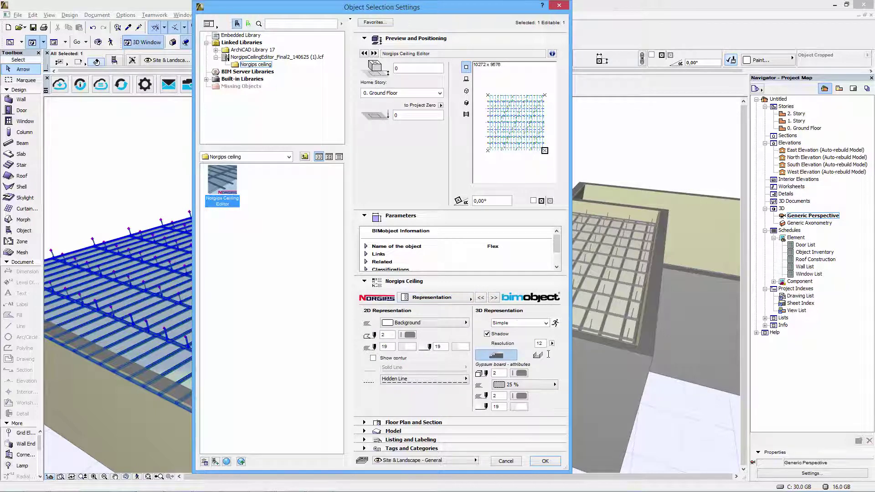
click(493, 298)
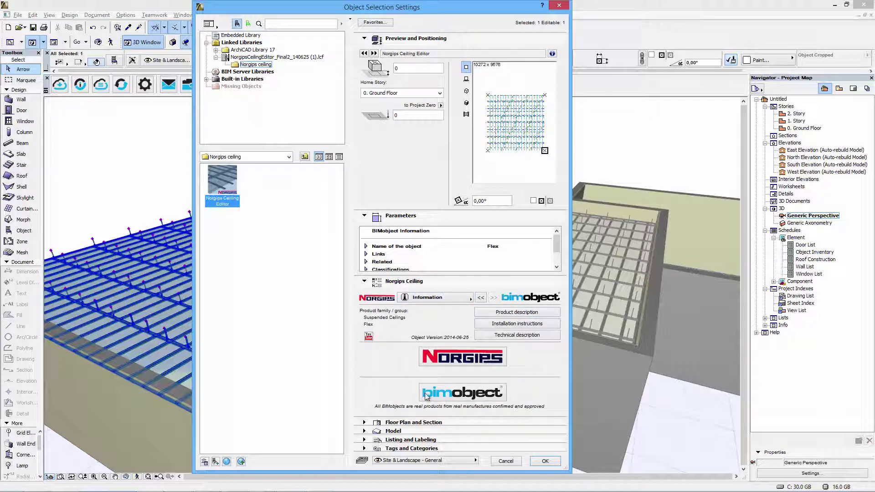
click(469, 302)
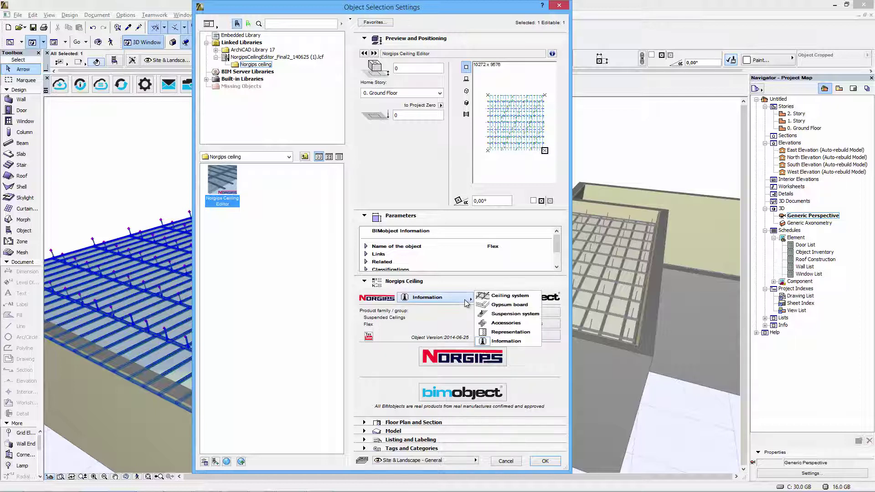
click(491, 295)
click(545, 462)
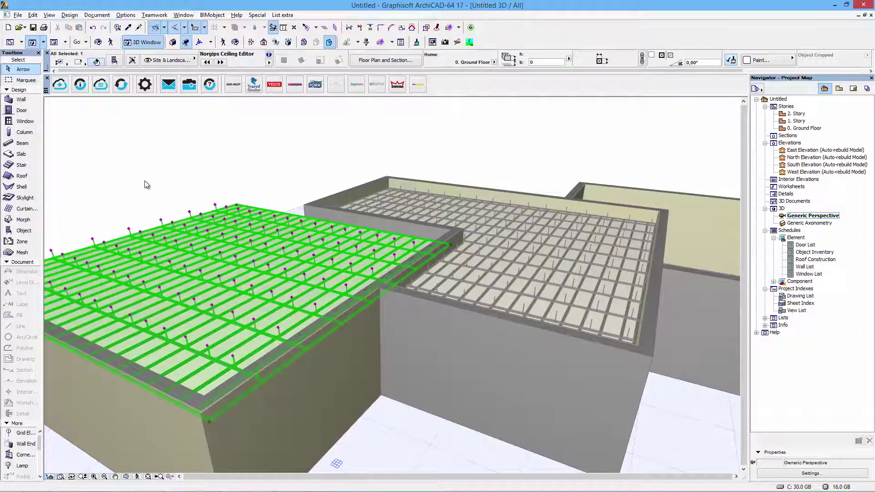
Step: Deselect, inspect the ceiling underside, select the Norgips ceiling, and view its grid from above
key(Escape)
scroll(226, 340, up, 2)
shift+middle_drag(227, 340, 480, 252)
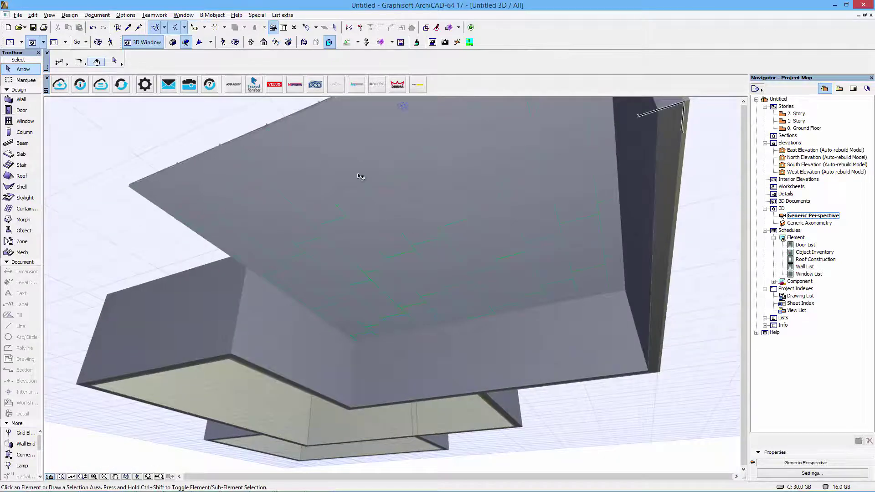
scroll(360, 171, up, 1)
scroll(359, 144, up, 1)
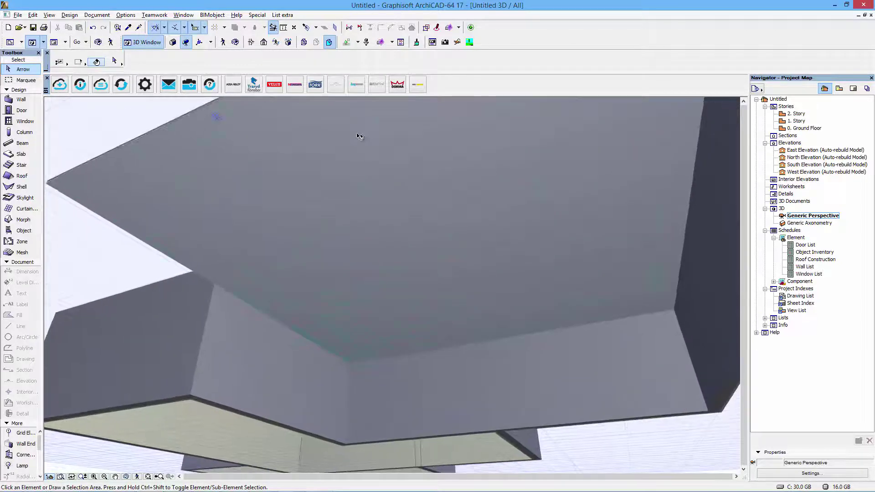
shift+middle_drag(358, 129, 328, 233)
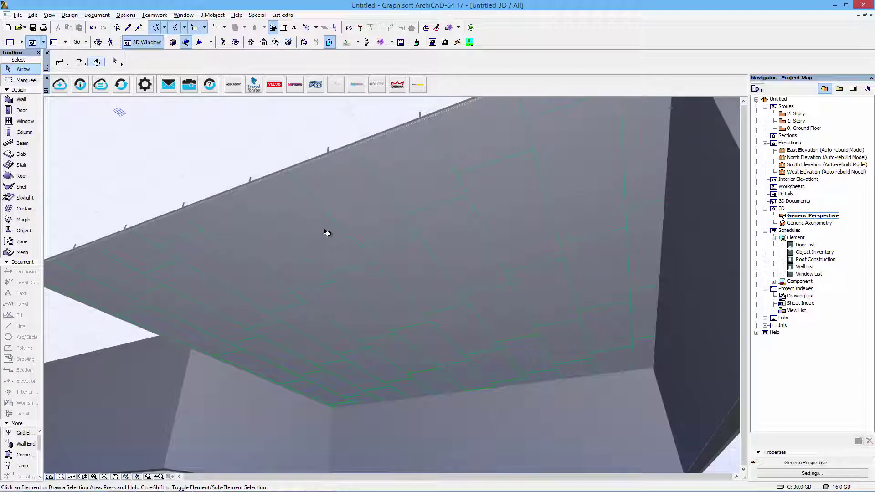
click(328, 233)
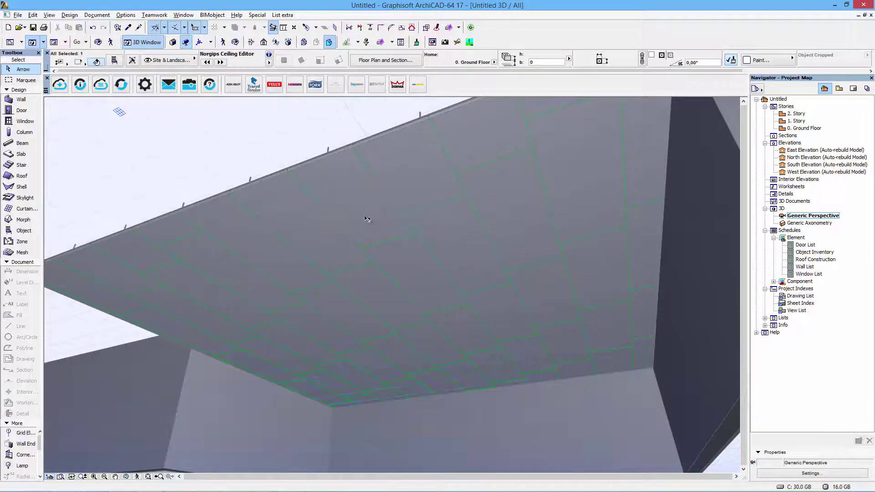
mouse_move(369, 205)
shift+middle_down()
mouse_move(353, 282)
mouse_move(367, 207)
shift+middle_up()
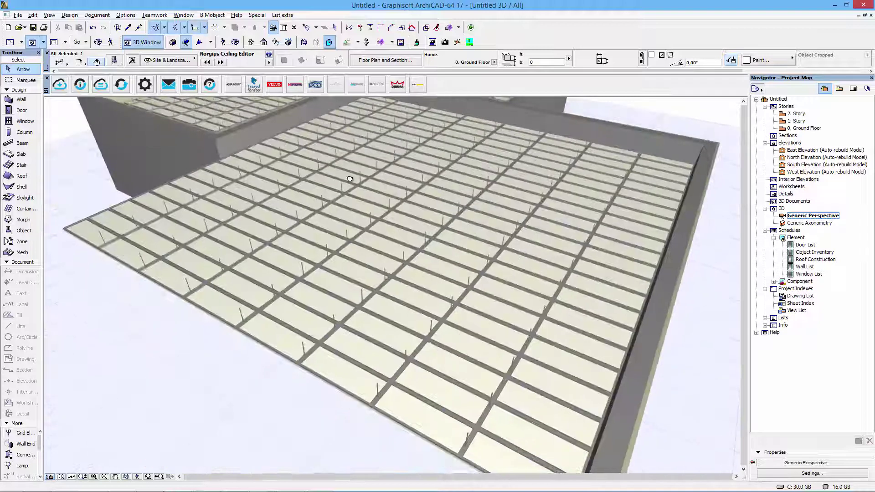
Step: Turn off Show gypsum board in the ceiling's Gypsum board settings
double_click(356, 226)
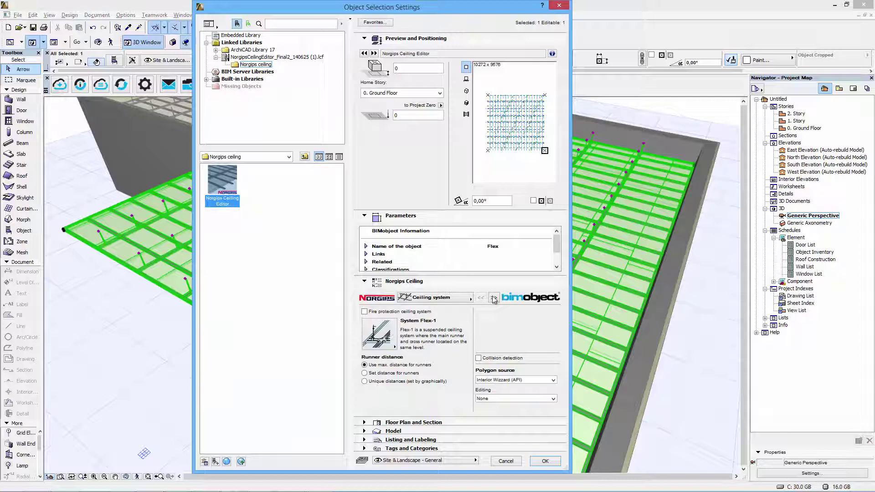
click(494, 298)
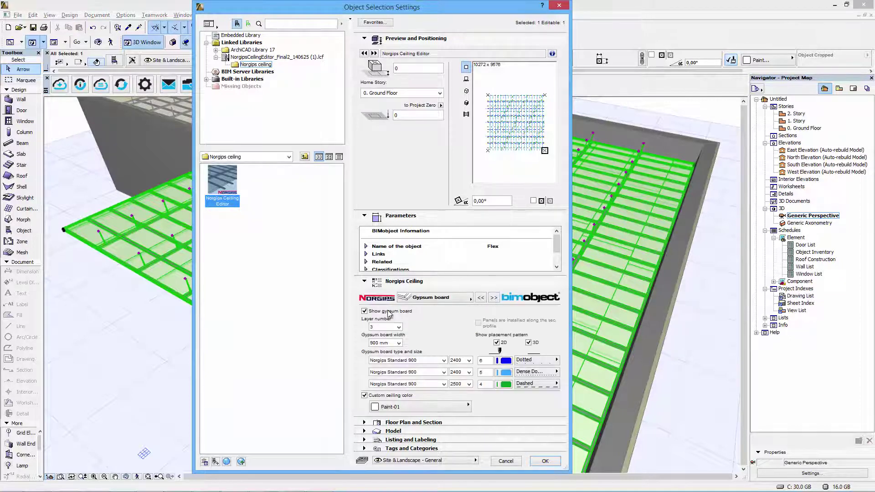
click(389, 313)
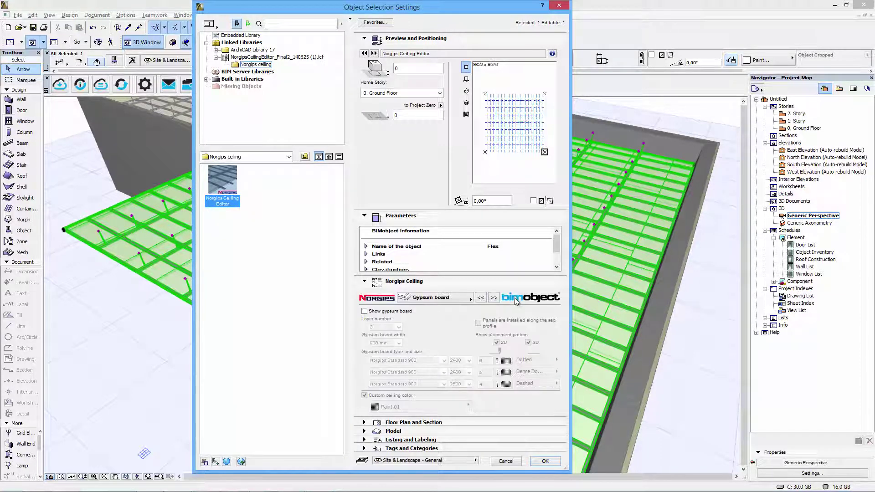
Step: Set the ceiling's 3D representation to Detailed and apply the settings
click(496, 299)
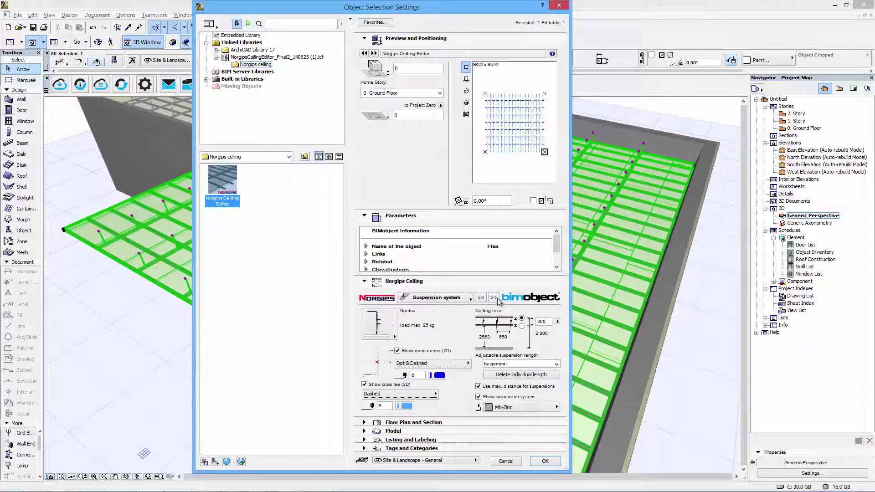
click(495, 299)
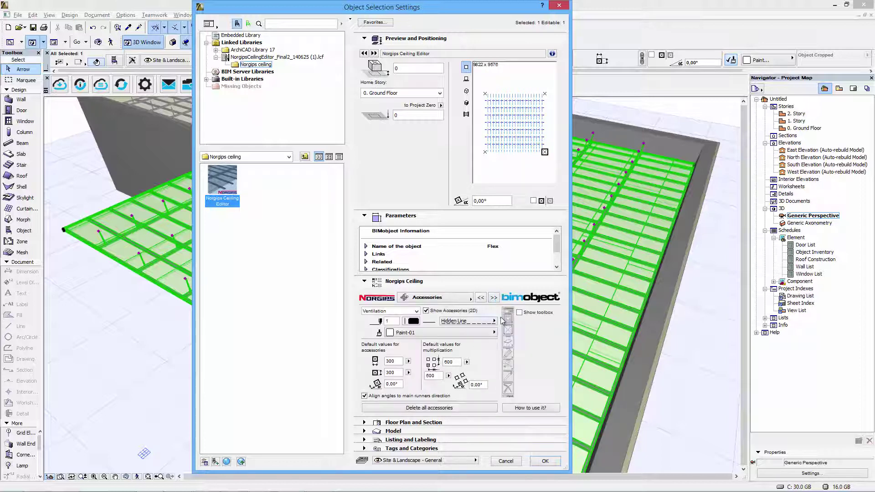
click(495, 298)
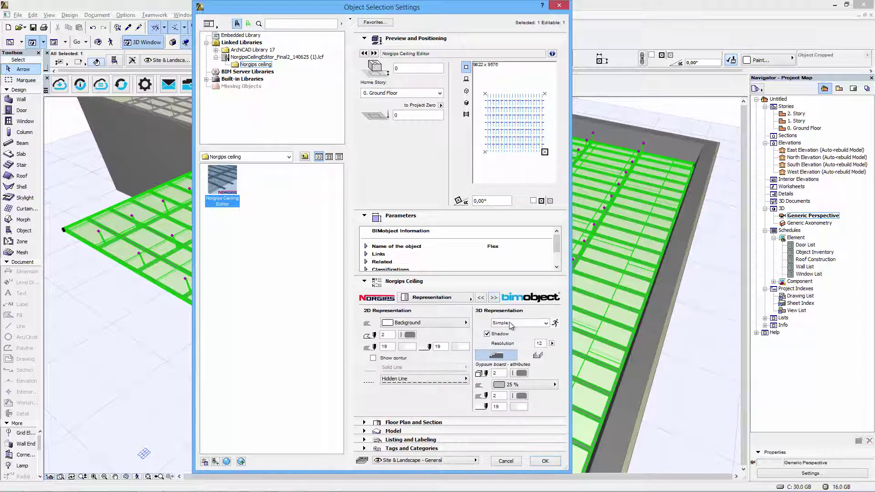
click(509, 324)
click(509, 331)
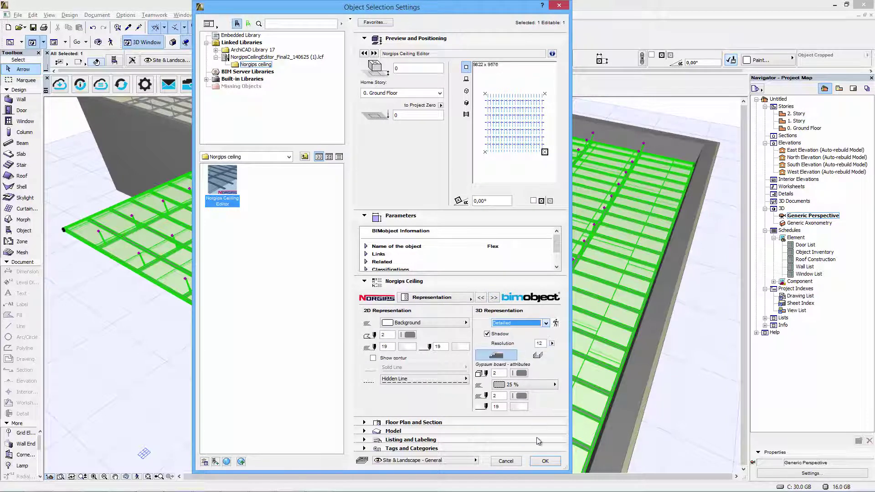
click(540, 462)
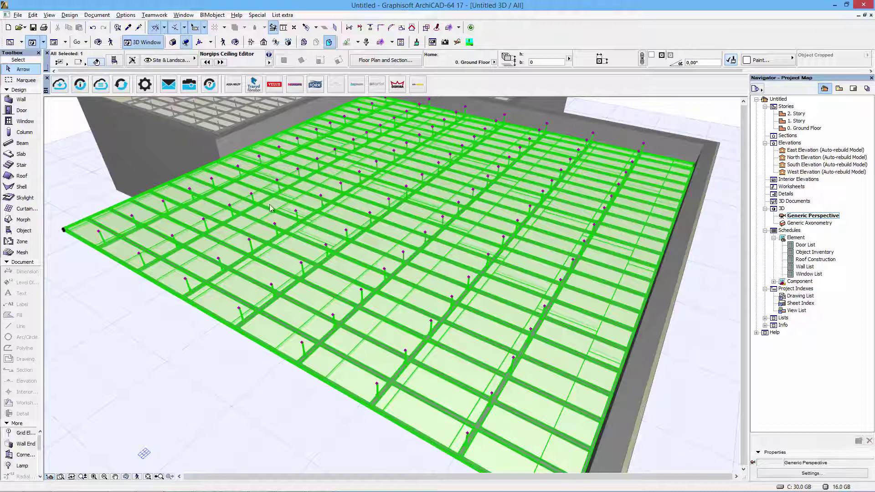
mouse_move(388, 306)
shift+middle_down()
mouse_move(395, 349)
mouse_move(540, 227)
mouse_move(271, 228)
shift+middle_up()
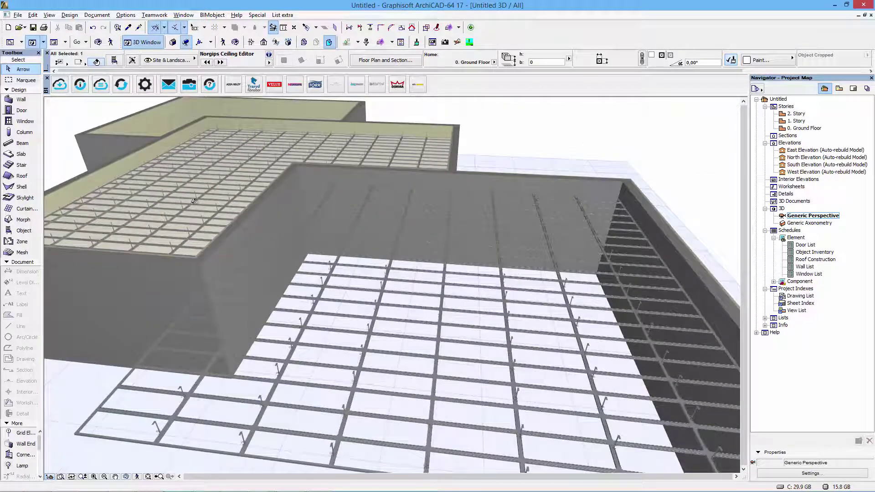
scroll(271, 227, down, 3)
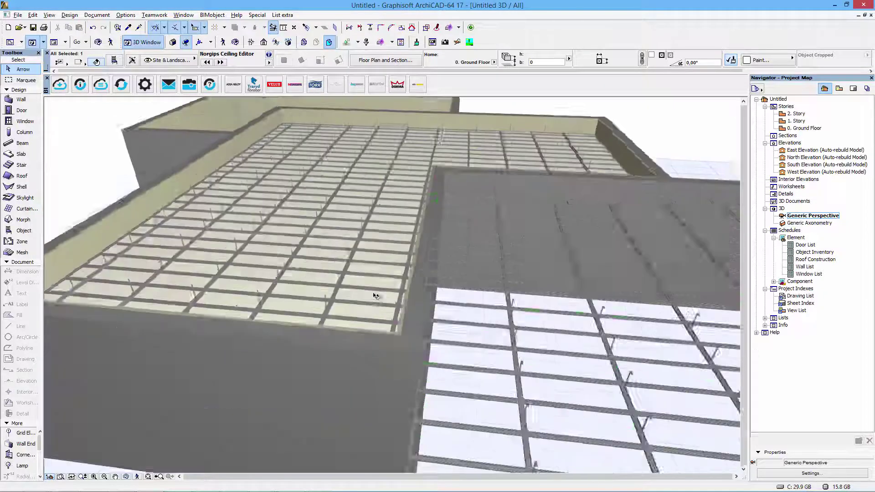
scroll(374, 296, up, 5)
mouse_move(374, 296)
shift+middle_down()
mouse_move(482, 325)
mouse_move(485, 317)
shift+middle_up()
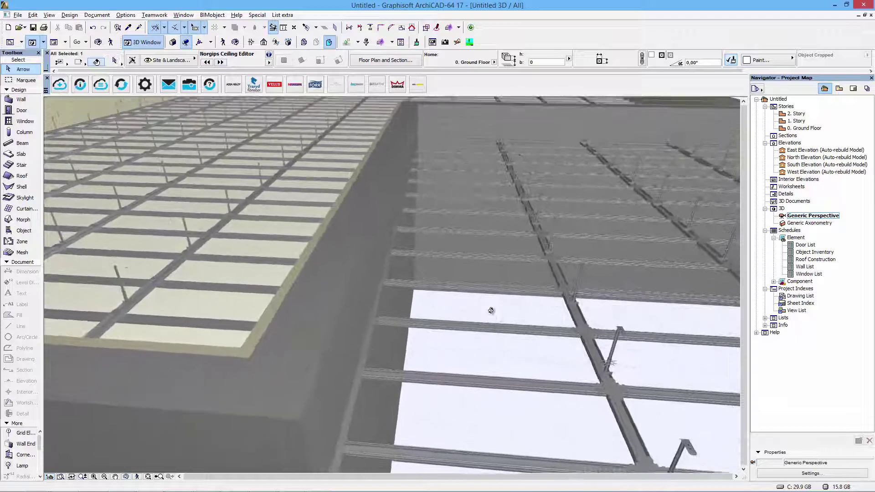
shift+middle_drag(491, 311, 495, 299)
click(530, 347)
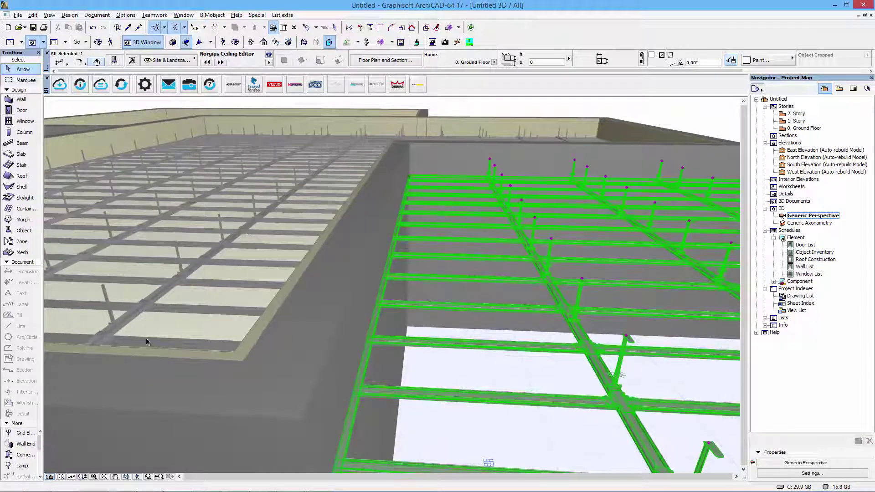
click(333, 334)
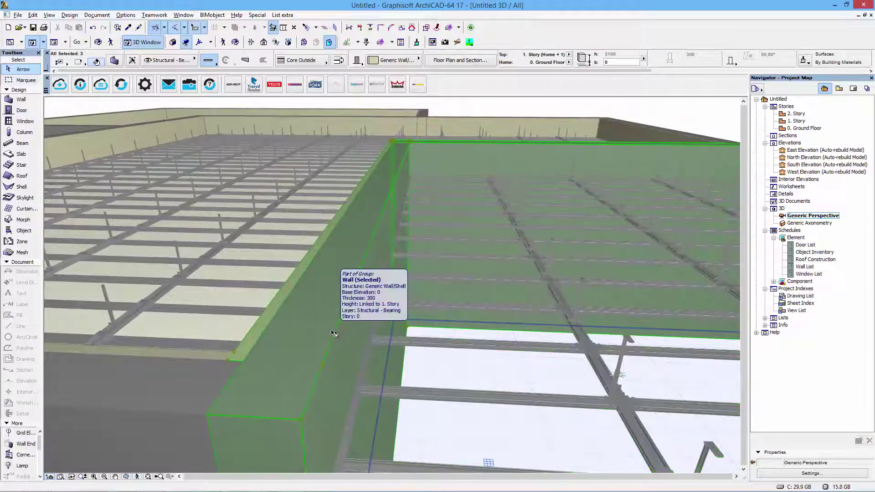
scroll(455, 336, down, 3)
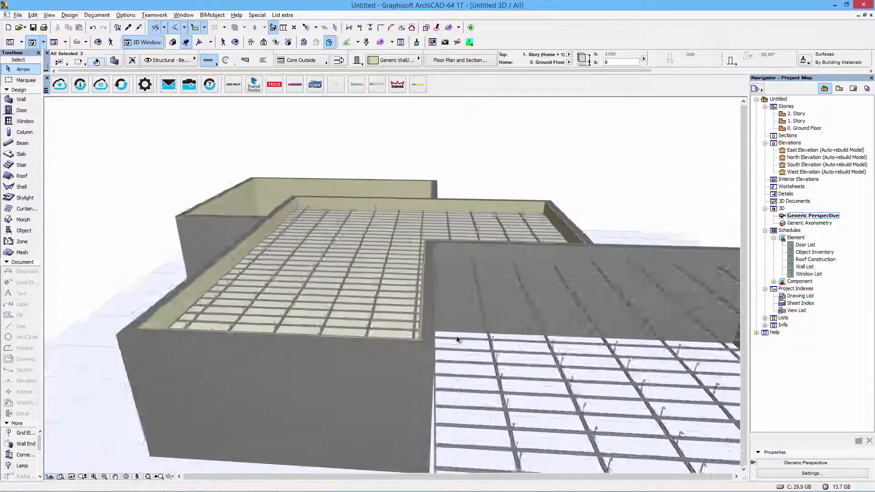
scroll(457, 336, down, 3)
shift+middle_drag(477, 340, 619, 344)
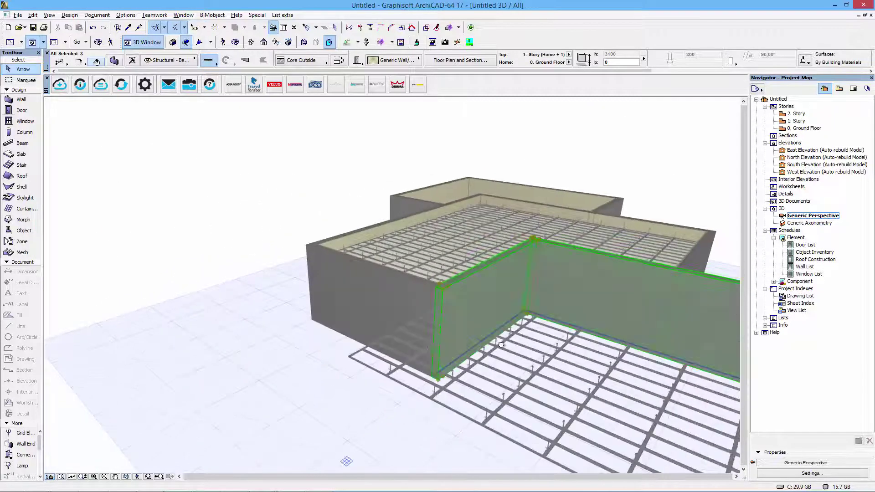
shift+middle_drag(501, 345, 521, 320)
mouse_move(436, 325)
shift+middle_down()
mouse_move(372, 309)
mouse_move(445, 297)
shift+middle_up()
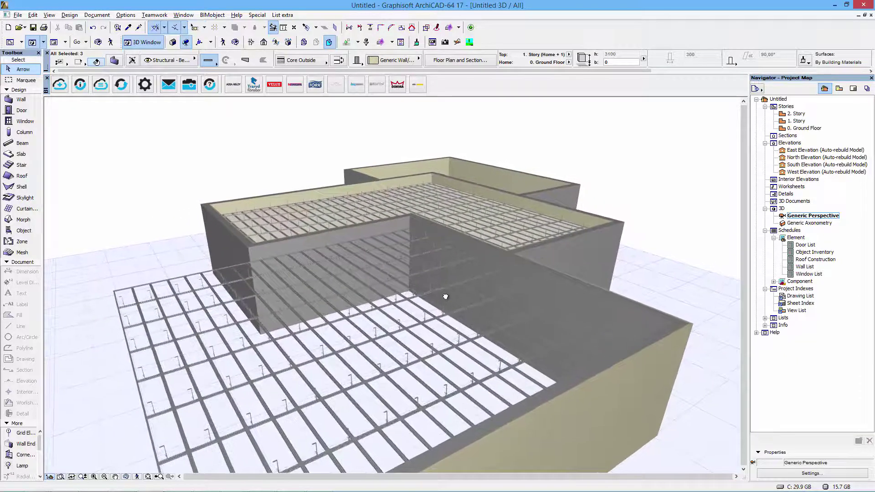
click(673, 253)
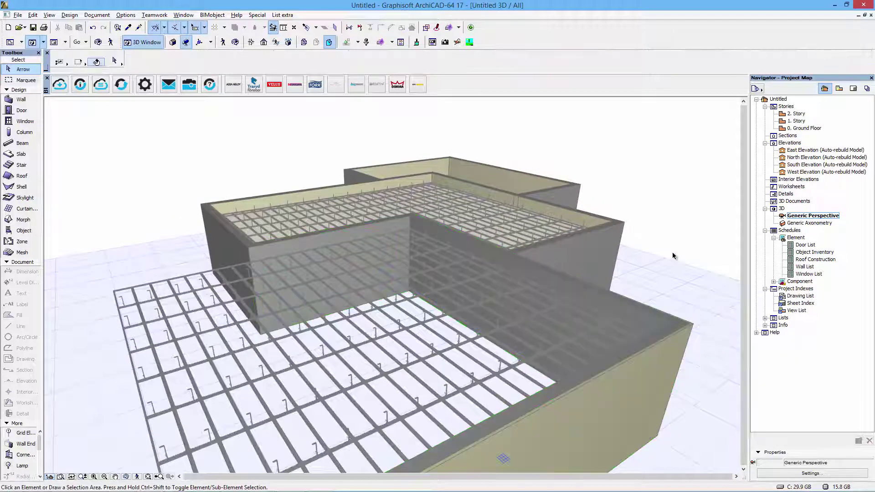